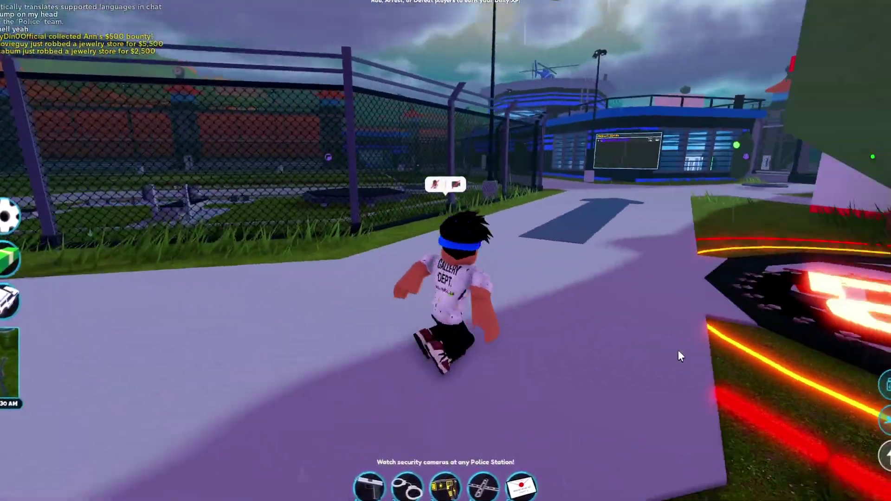
key(s)
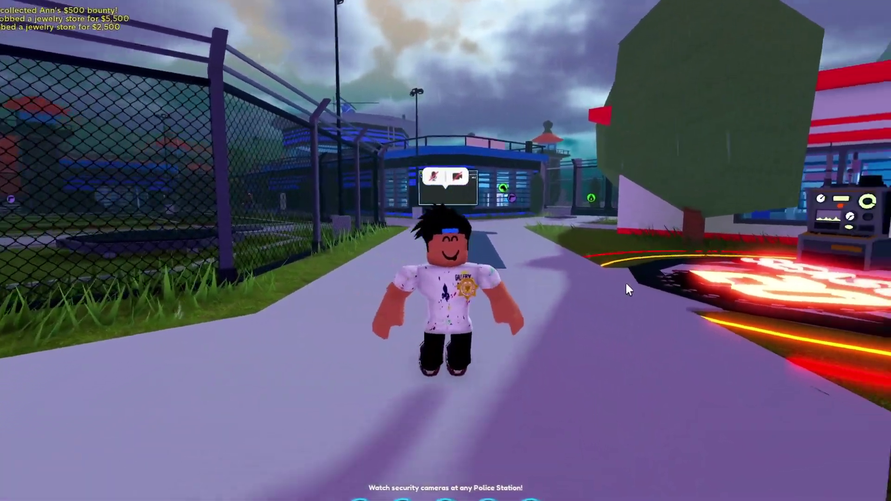
key(a)
key(s)
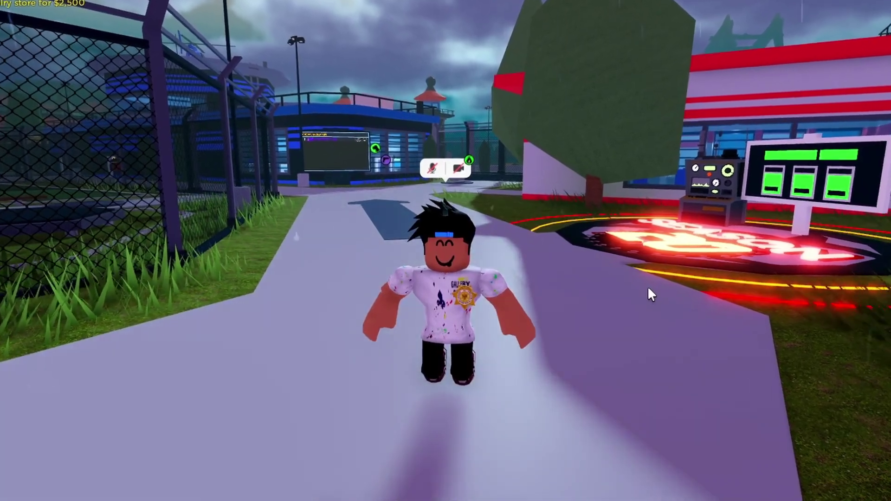
key(a)
key(w)
key(s)
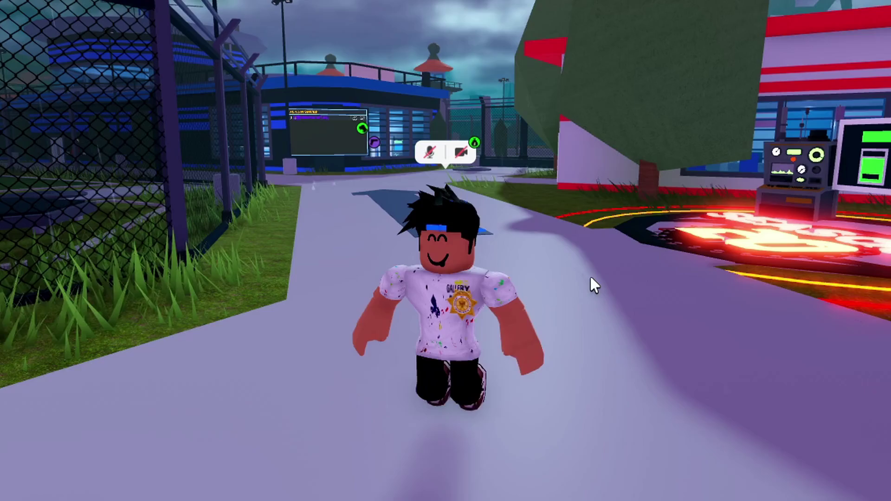
key(s)
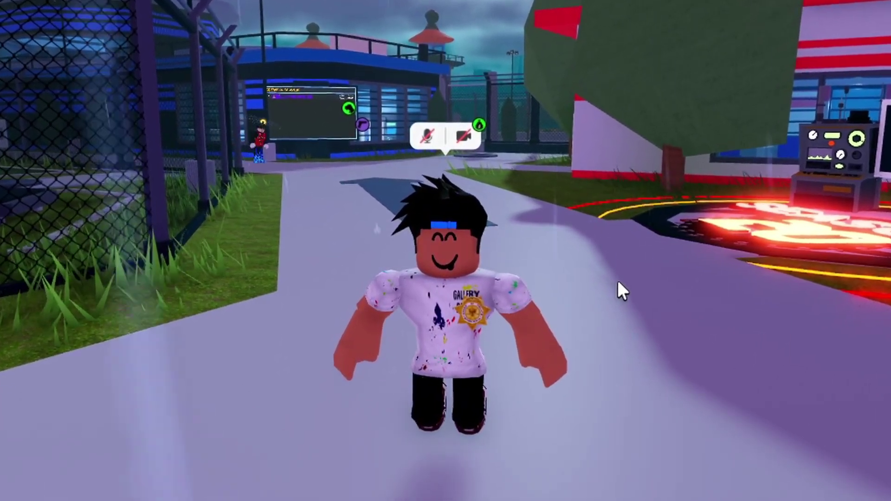
scroll(618, 282, up, 4)
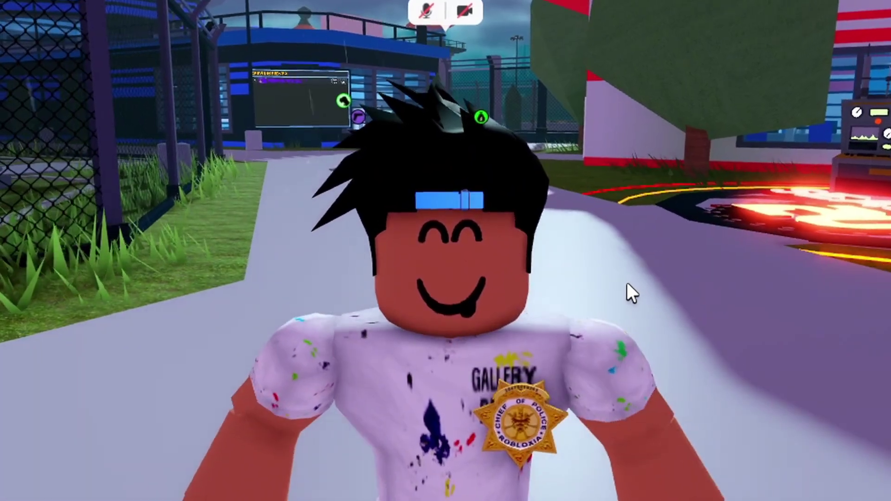
drag(627, 282, 671, 270)
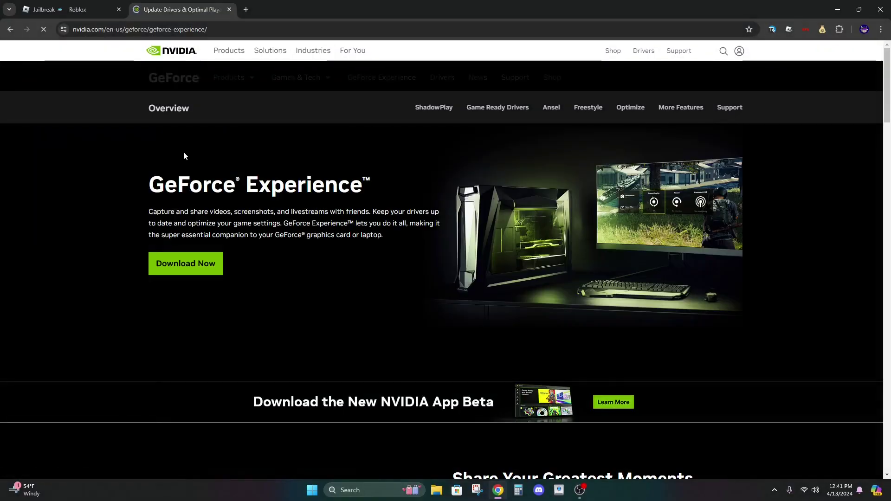
drag(178, 180, 392, 190)
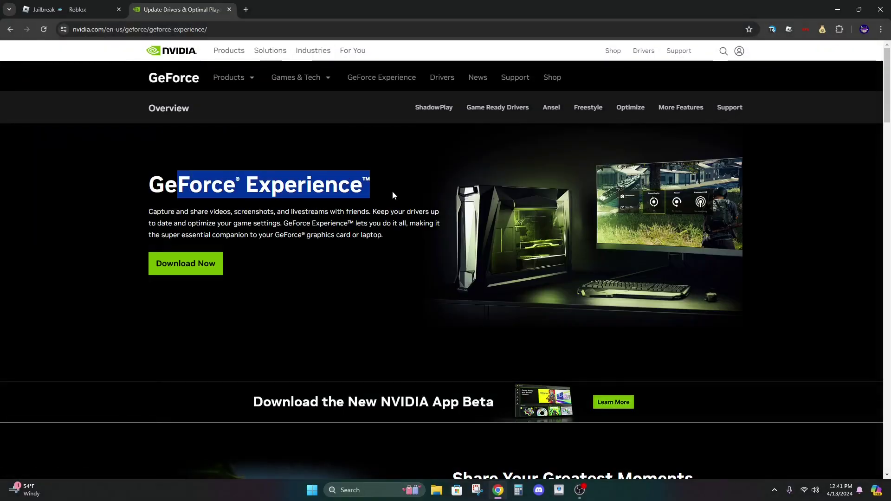
click(392, 191)
scroll(393, 193, down, 2)
scroll(395, 195, up, 2)
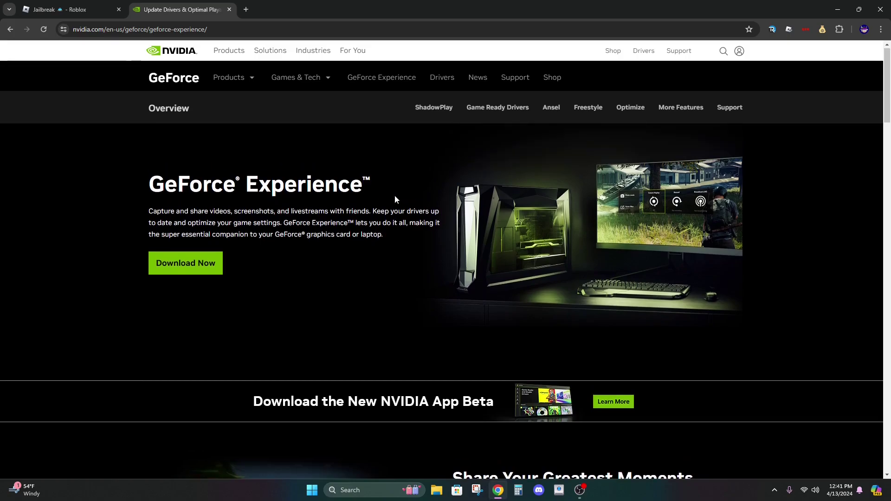
- Search Windows for "ge" and launch the GeForce Experience app
click(348, 491)
text(ge)
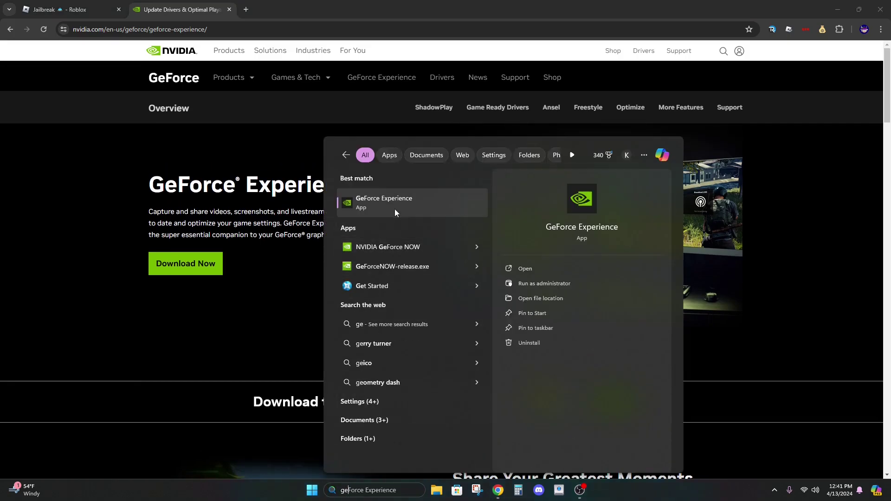
click(394, 209)
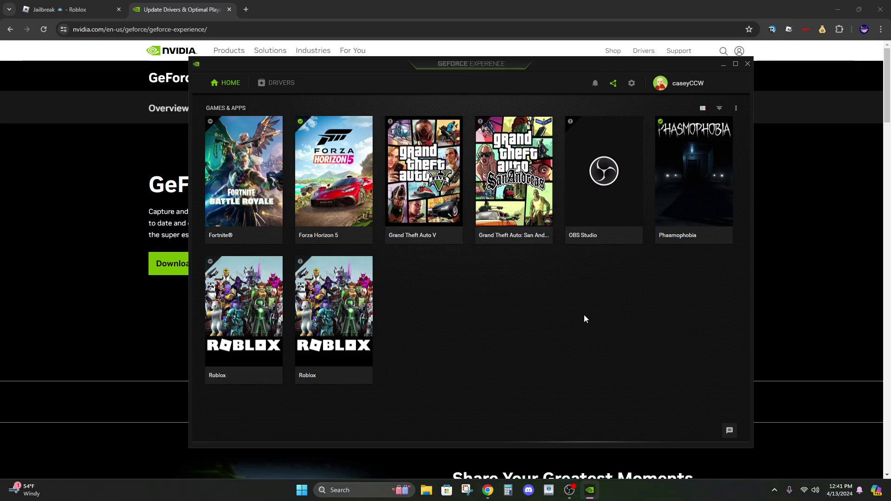
- Check the In-Game Overlay setting in GeForce Experience's general settings, and minimize the window
click(632, 84)
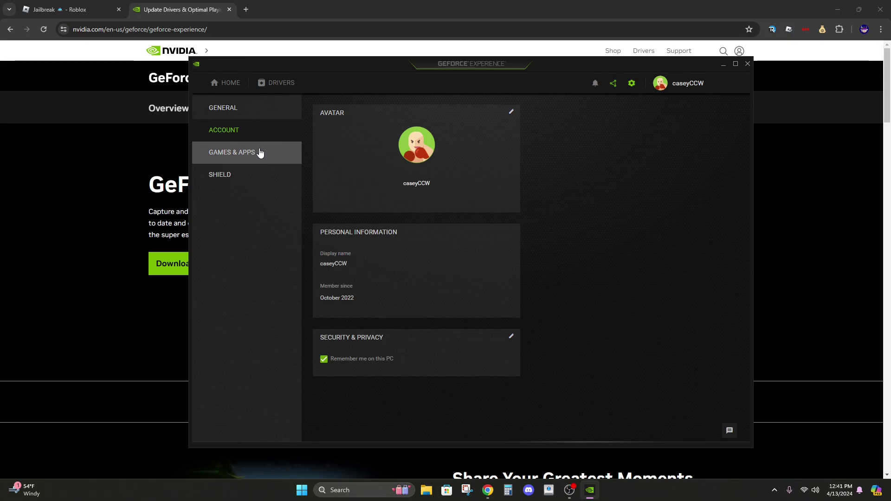
click(252, 108)
scroll(446, 259, down, 3)
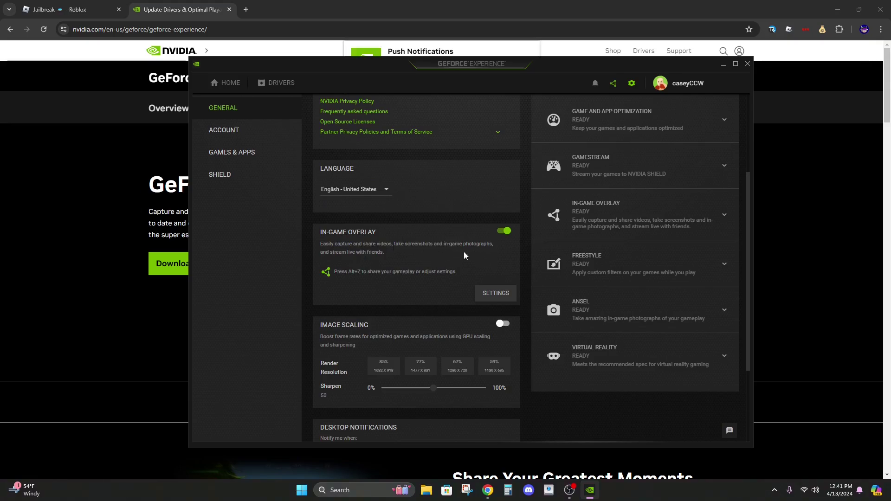
scroll(694, 196, up, 3)
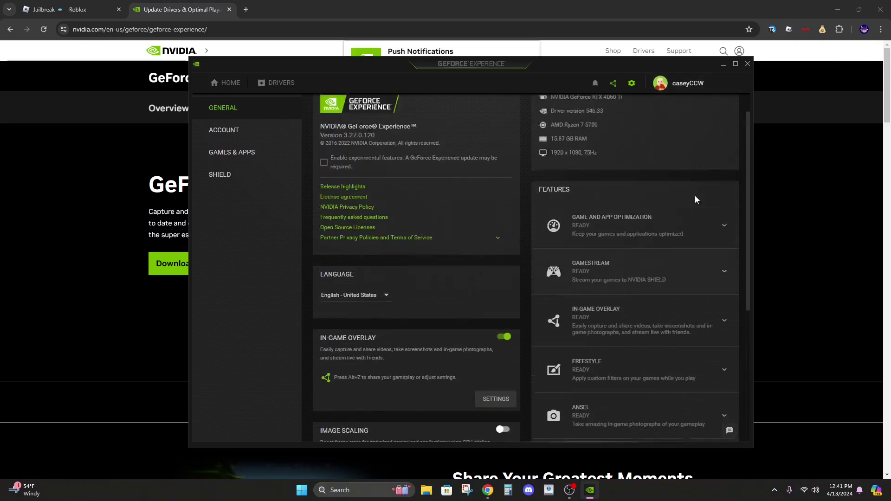
click(723, 64)
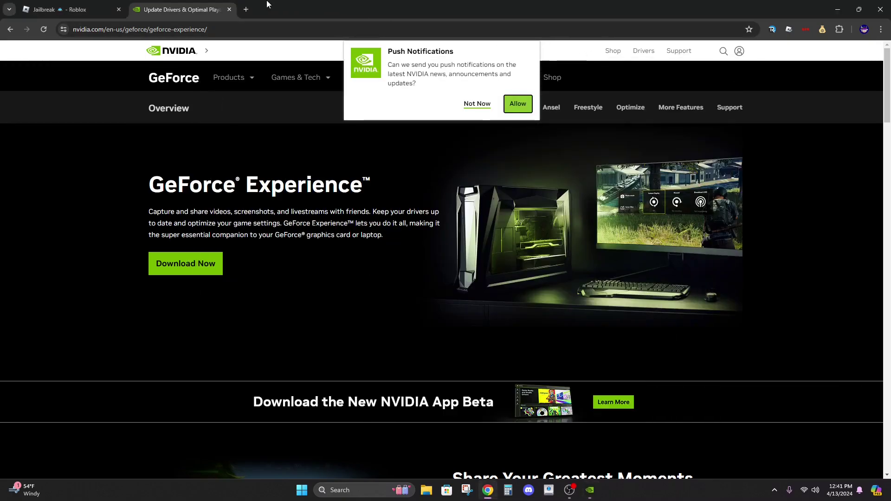
- Go to bloxshade.com in a new browser tab
click(245, 9)
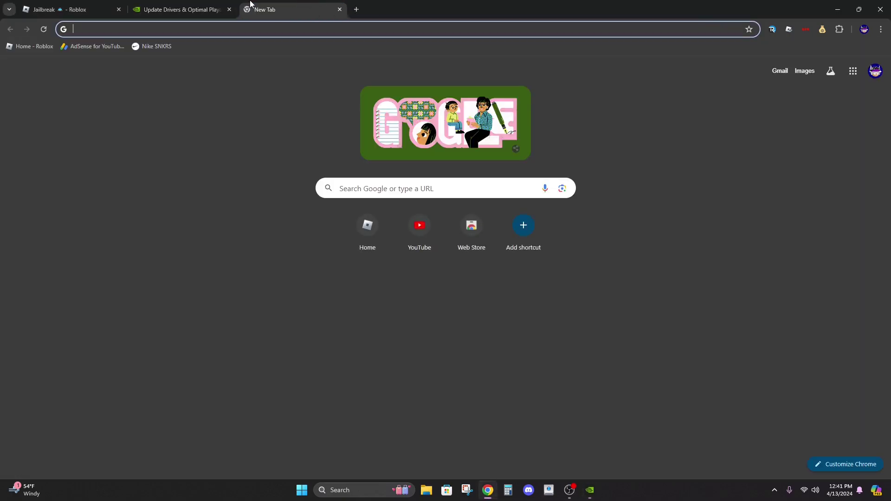
text(bloxsha)
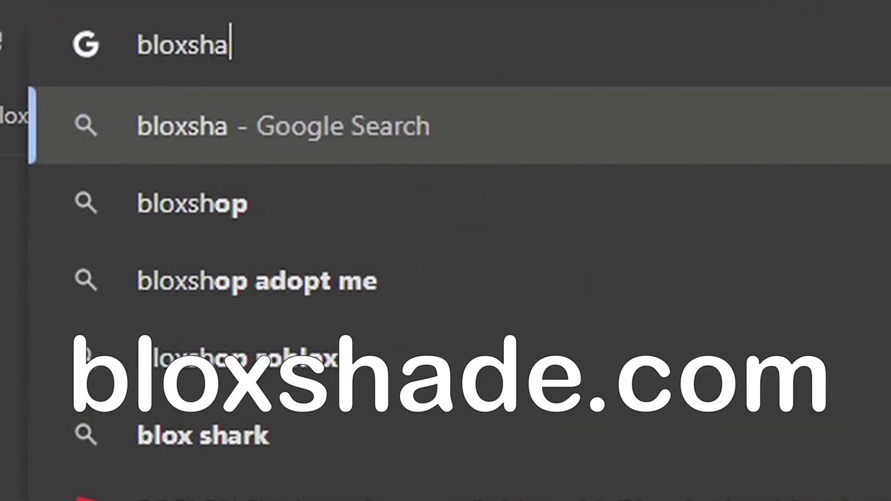
text(de.co)
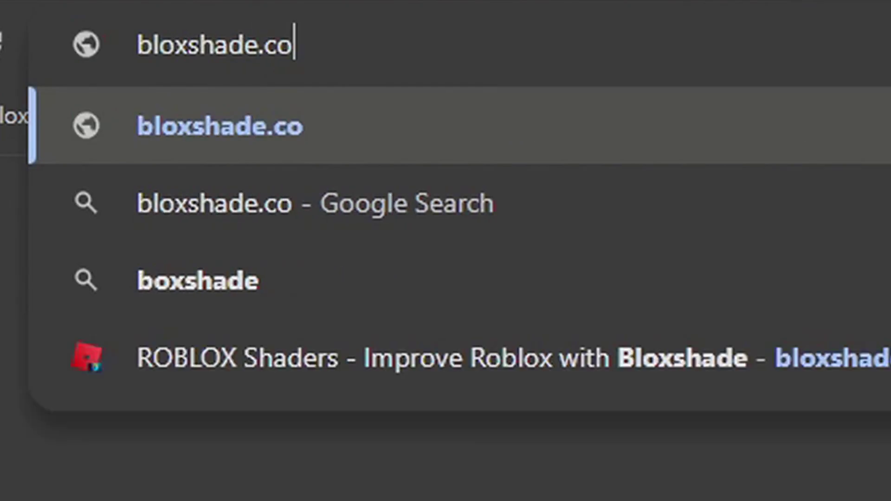
text(m)
key(Return)
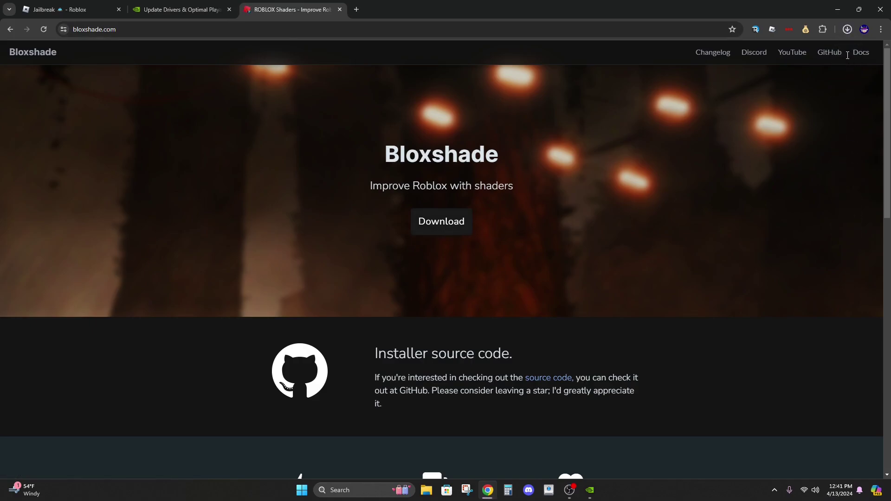
- Open the downloaded Bloxshade.zip archive from the browser's recent downloads, and minimize the browser
click(847, 28)
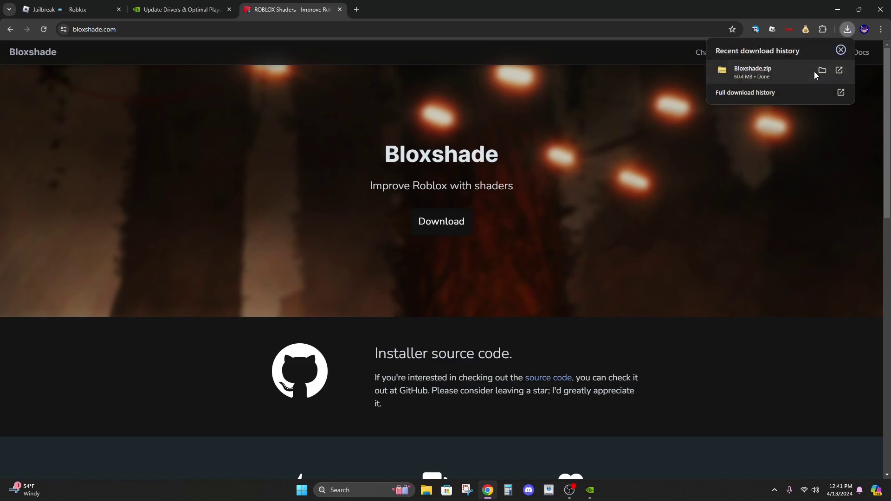
click(782, 70)
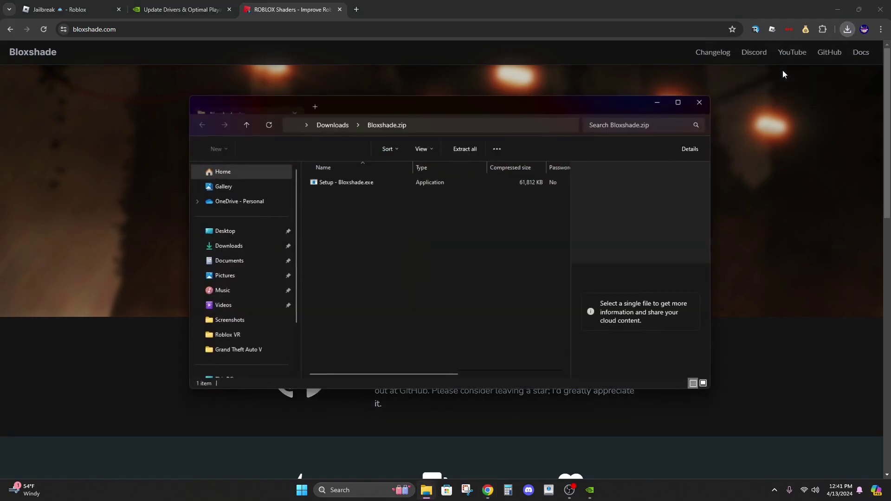
click(839, 8)
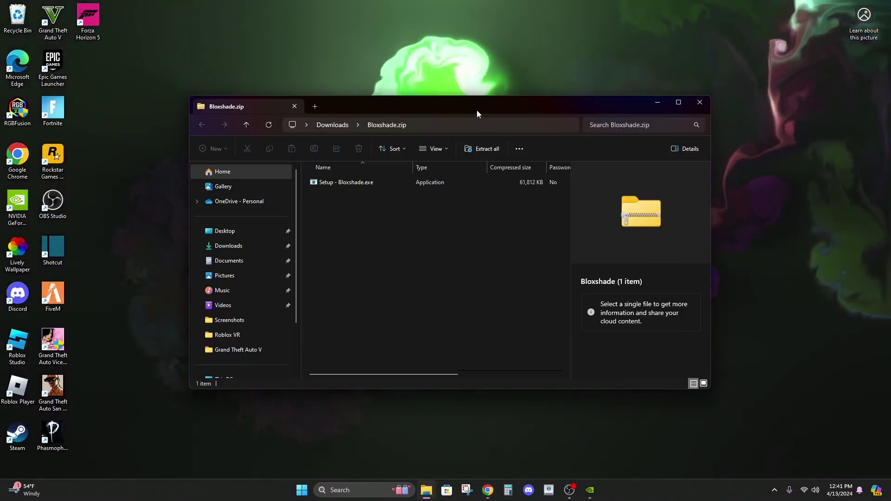
- Copy Setup - Bloxshade.exe from the Bloxshade.zip archive to the desktop
drag(478, 108, 671, 156)
click(604, 228)
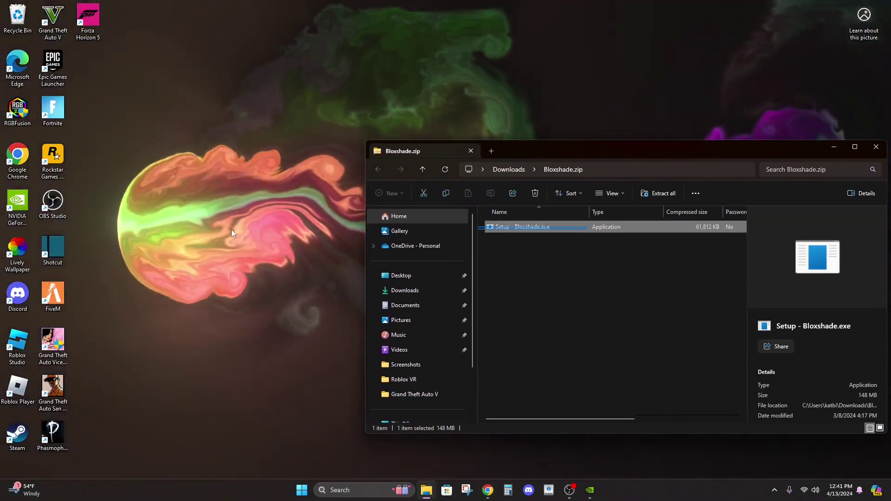
drag(517, 232, 139, 259)
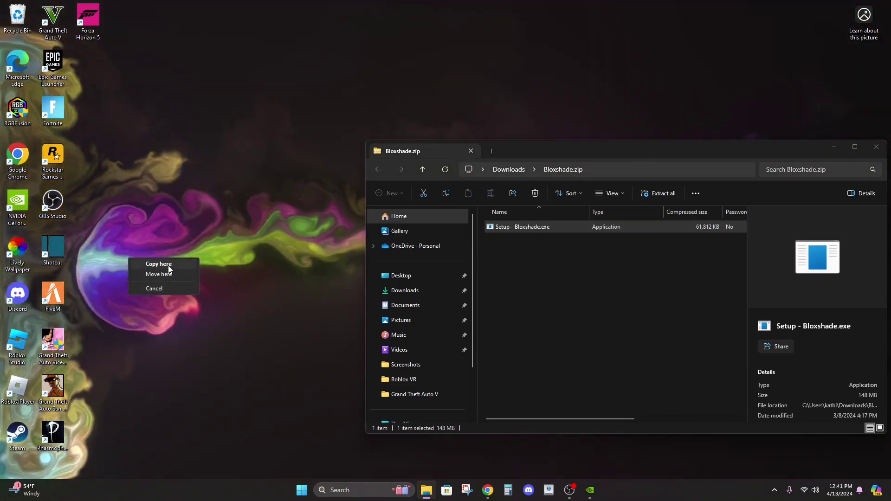
click(168, 265)
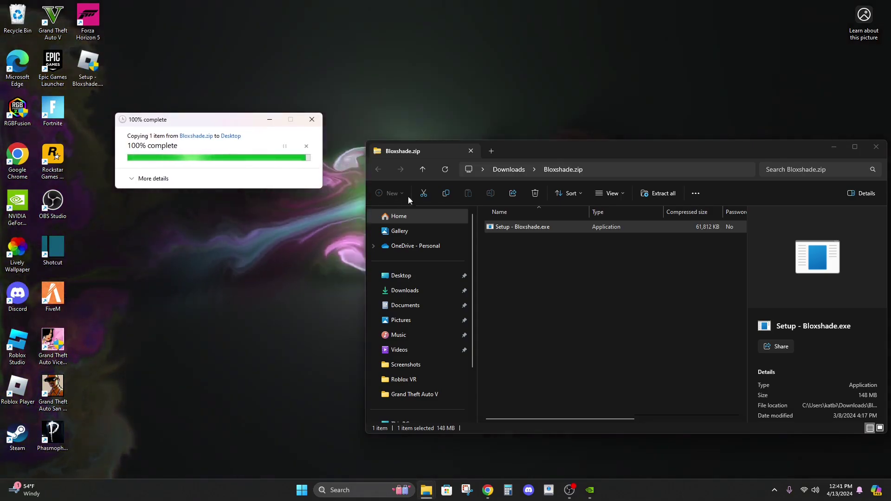
- Run the Bloxshade setup from the desktop through to the finish, closing the archive window during installation
double_click(87, 68)
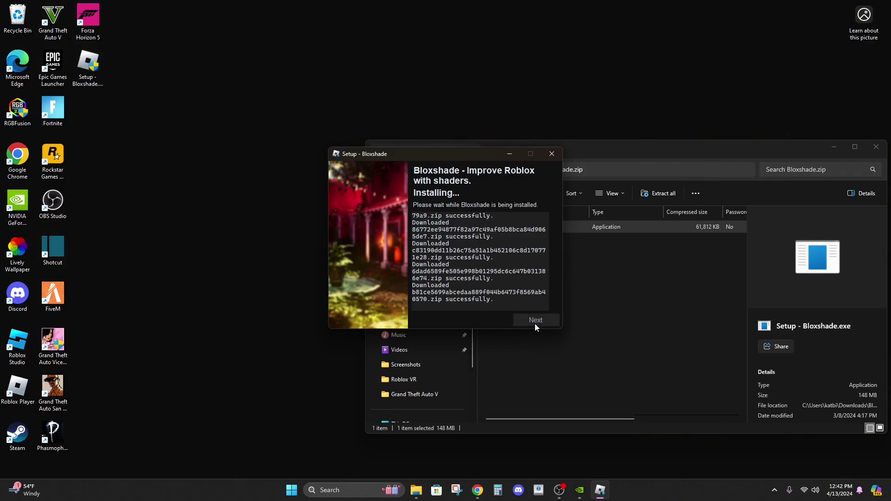
drag(721, 146, 667, 105)
click(821, 106)
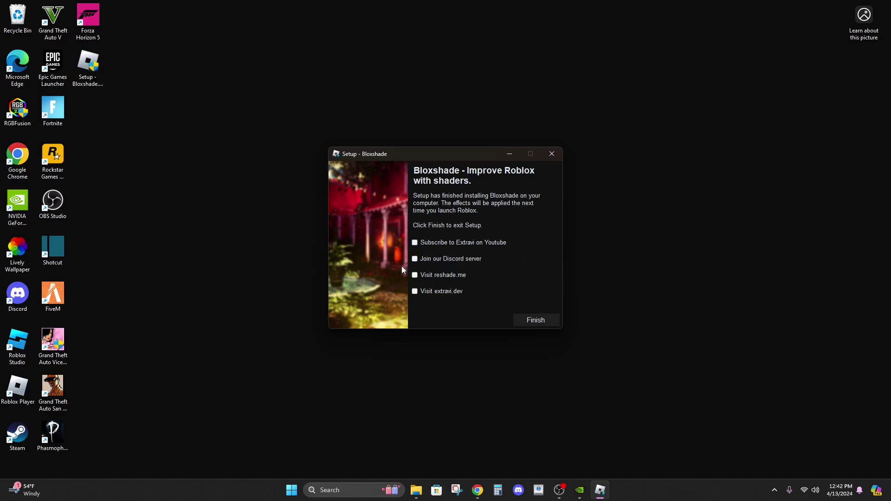
click(530, 320)
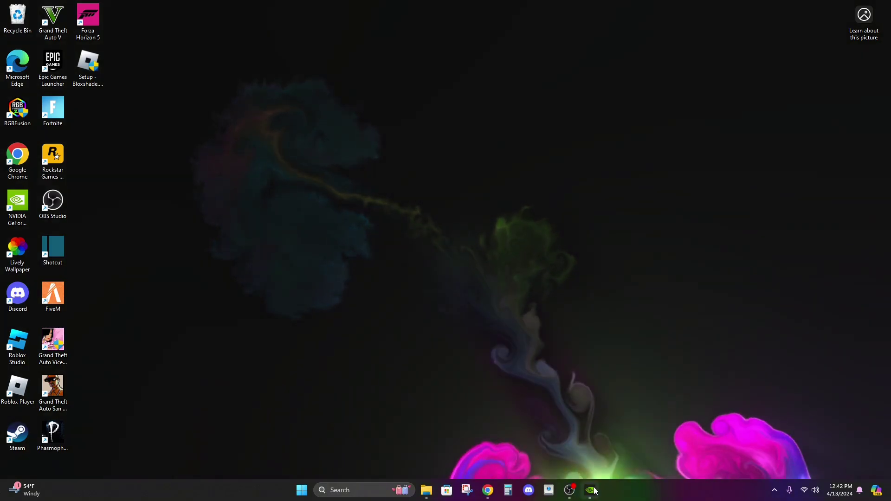
- Switch to Chrome, launch Jailbreak from its Roblox page, and minimize the browser
click(590, 488)
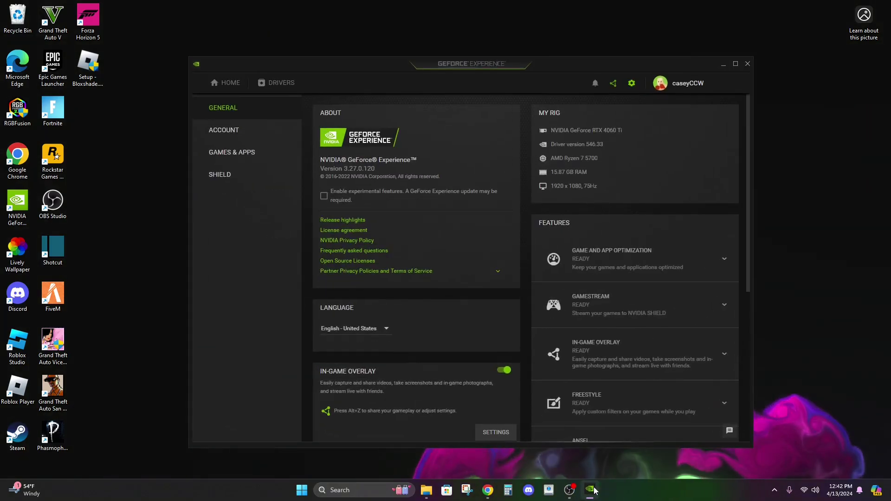
click(722, 63)
click(487, 490)
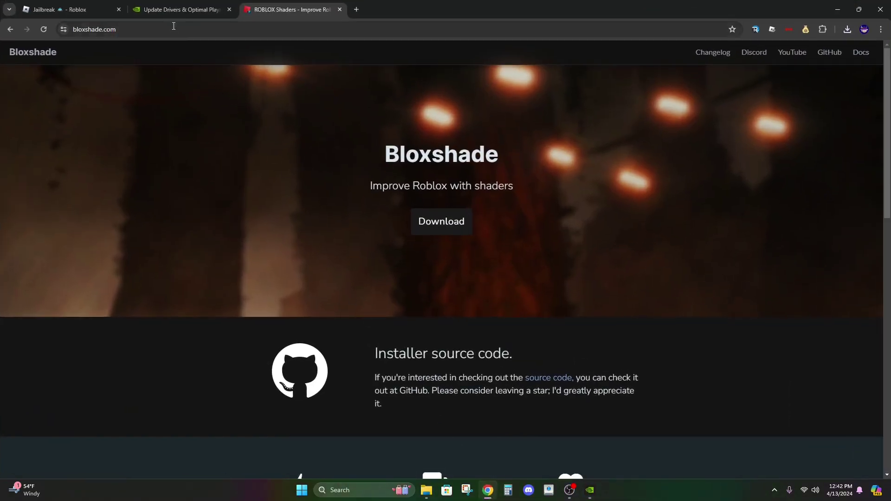
click(85, 8)
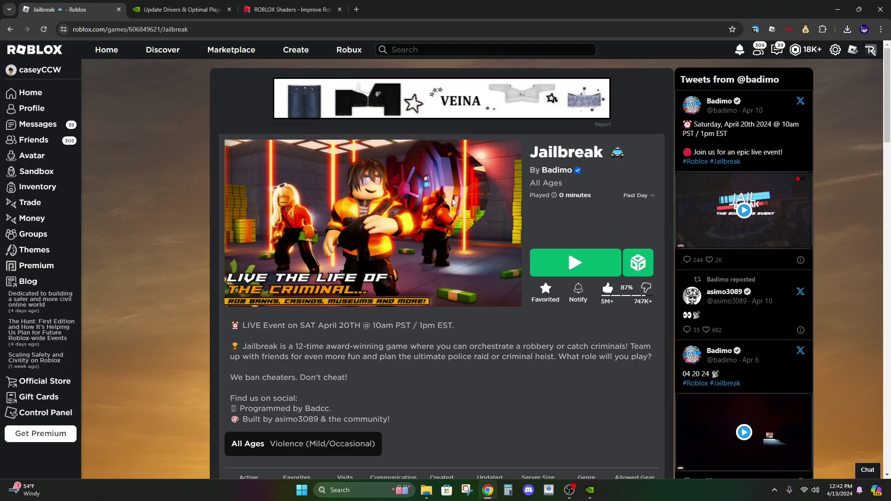
click(590, 270)
click(835, 10)
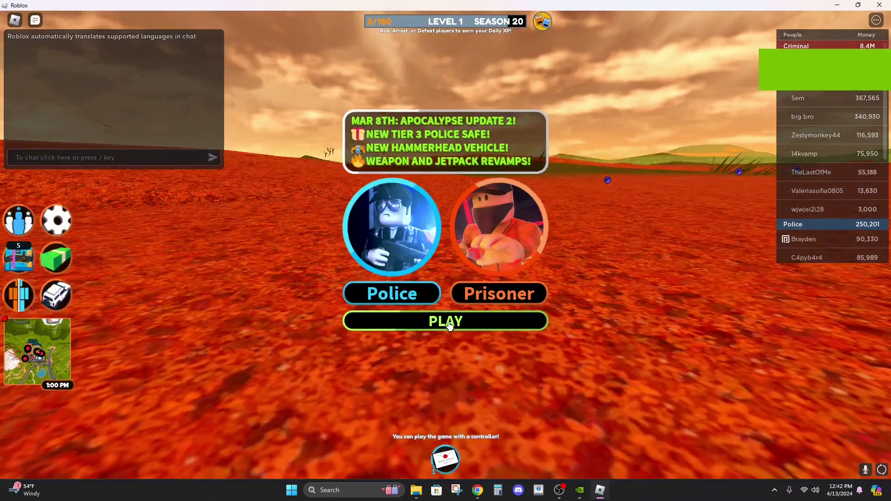
- Join Jailbreak on the Police team and walk the character outside the police station
click(449, 325)
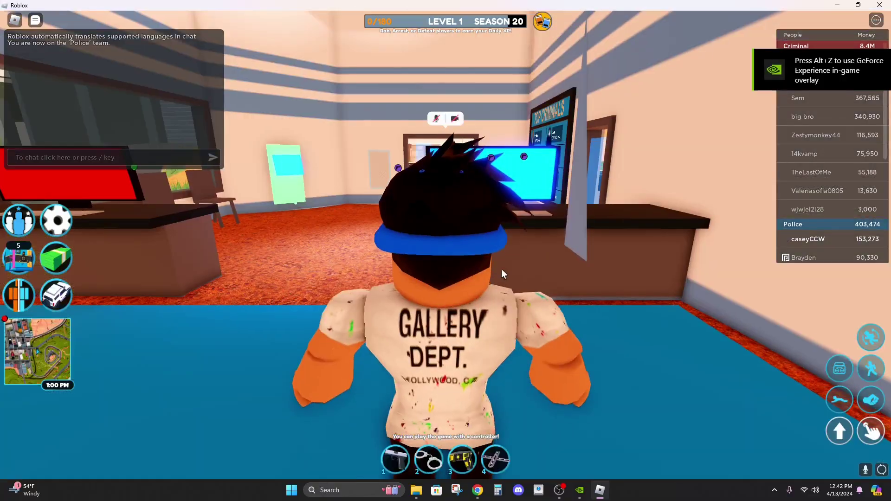
key(w)
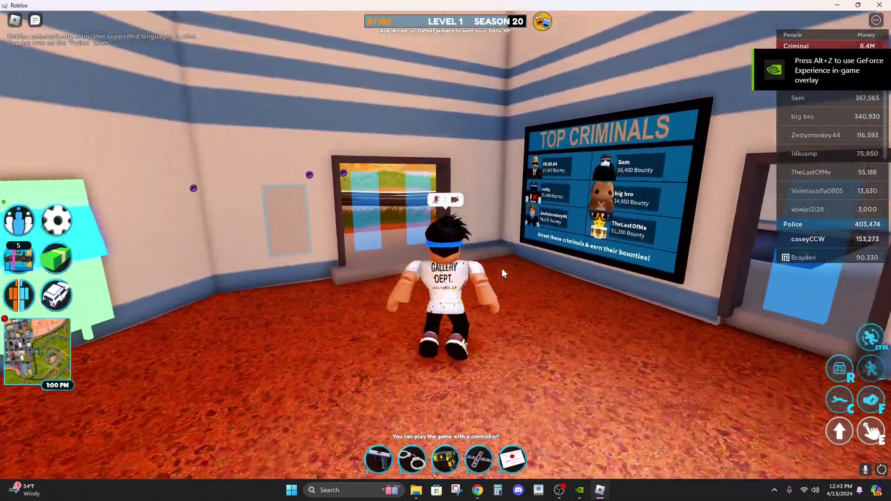
key(w)
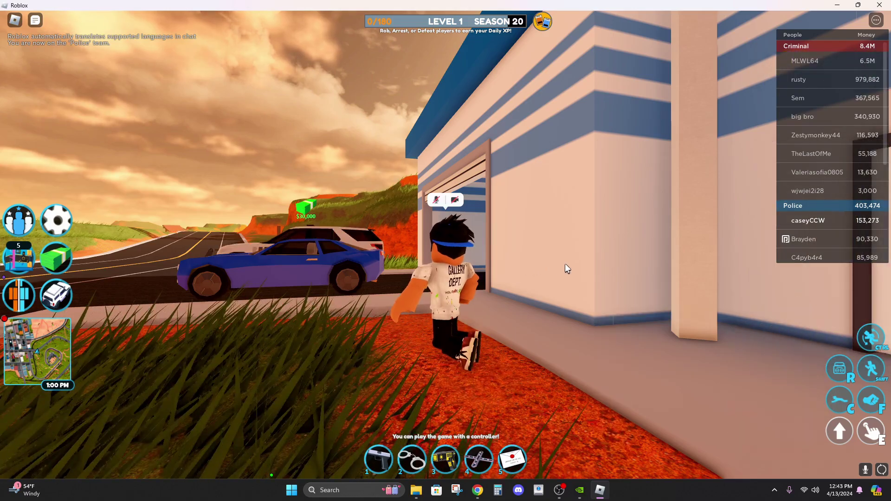
- Try to open the GeForce Experience game filter overlay in Jailbreak
key(alt+F3)
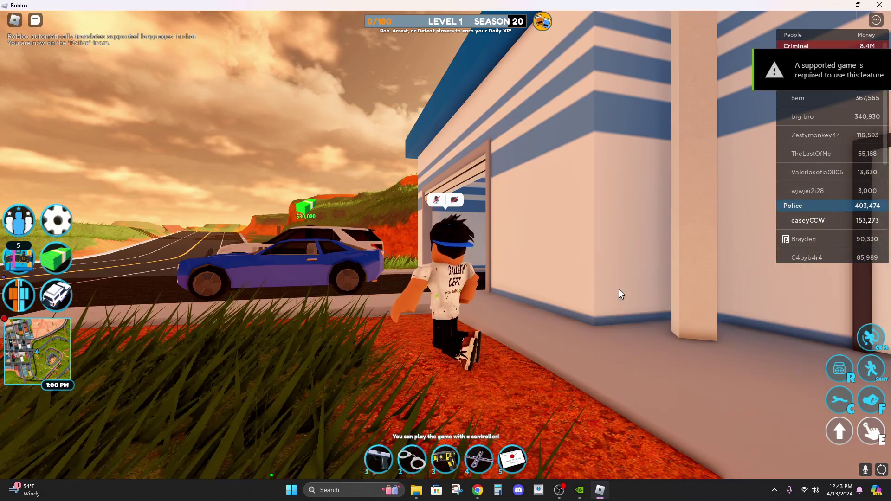
- Turn the character around in front of the police station and hide the player list
key(d)
key(s)
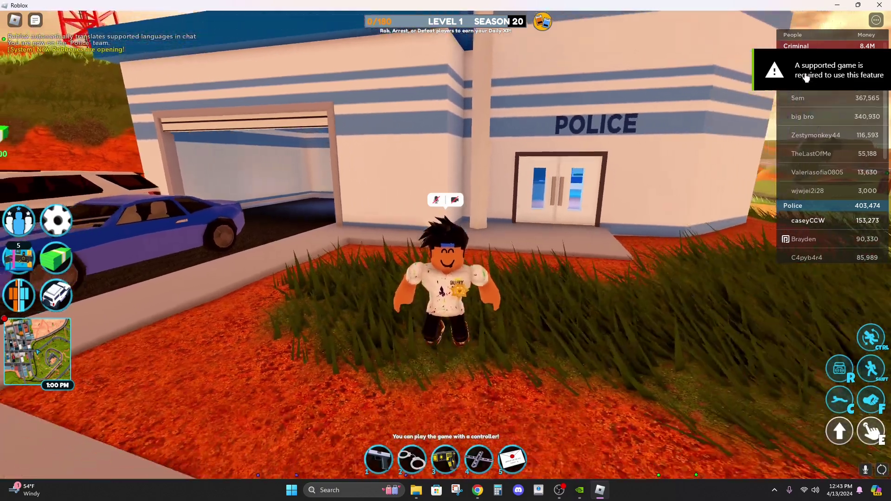
key(Tab)
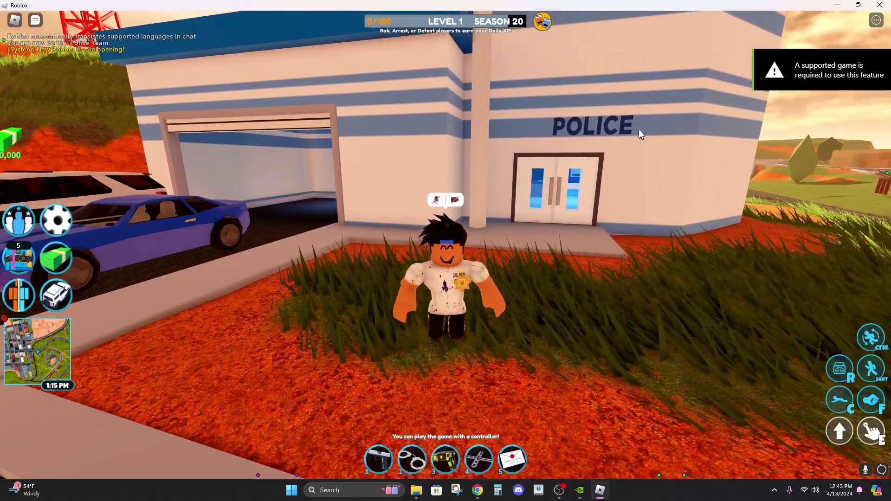
- Open the game filter overlay, add the !Bloxshade Blooming-HDR Ultra filter to style 1, and close the overlay
key(alt+F3)
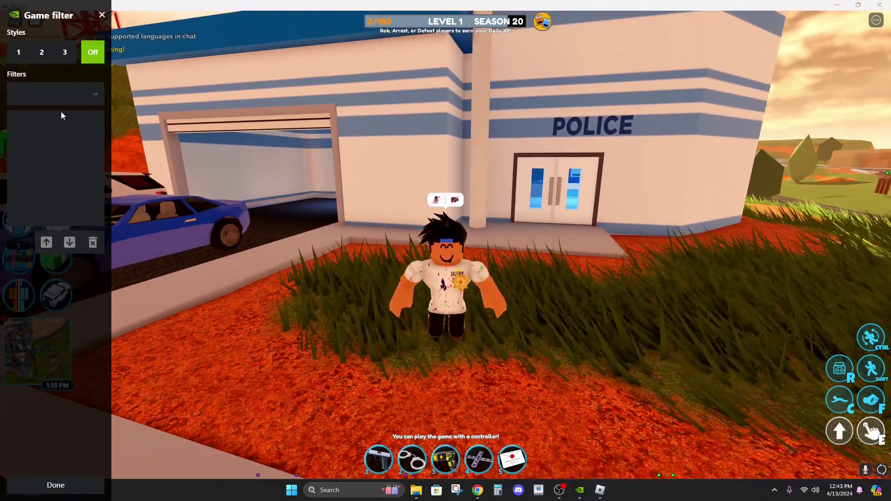
click(32, 59)
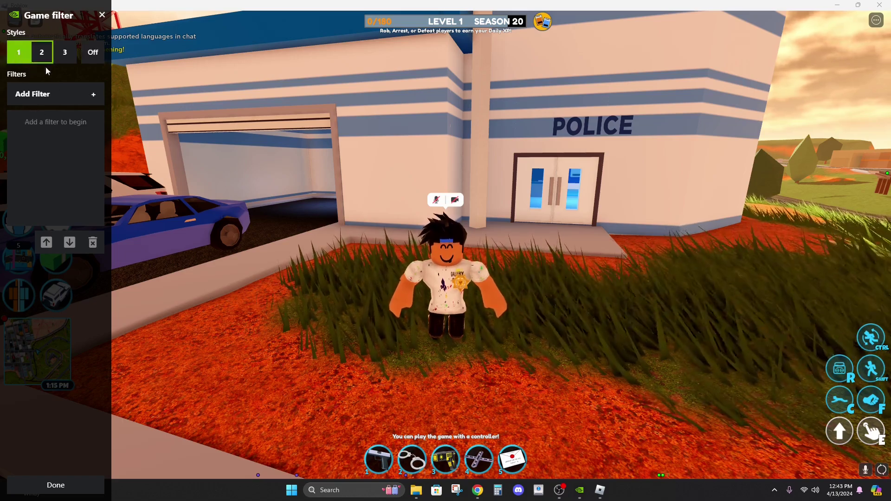
click(90, 93)
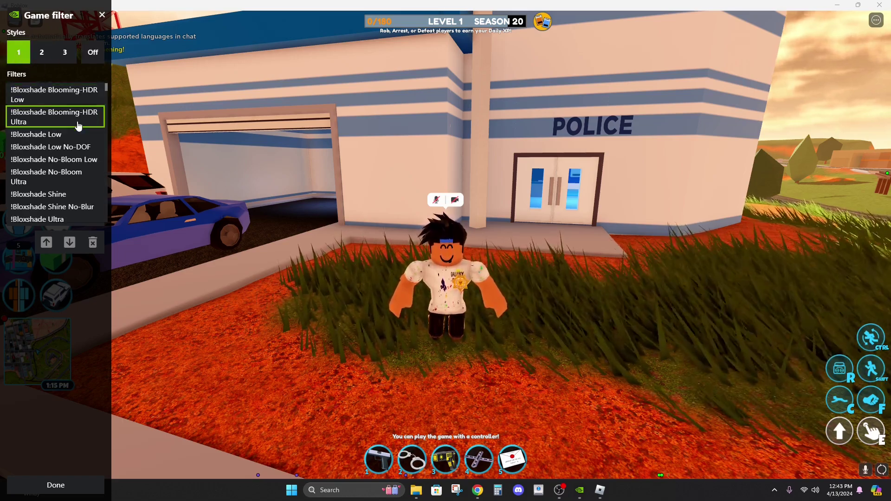
click(88, 117)
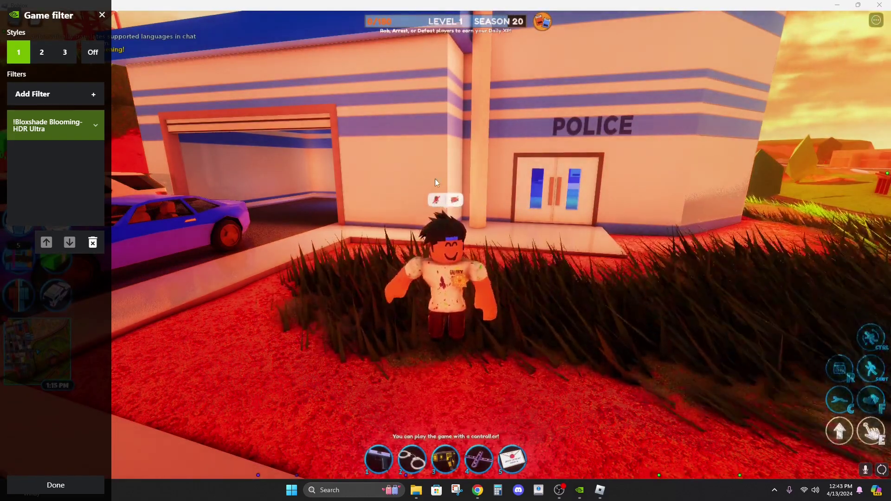
click(102, 15)
- Walk the character along the road by the police station to examine the Blooming-HDR Ultra shader from several angles
right_click(419, 138)
key(w)
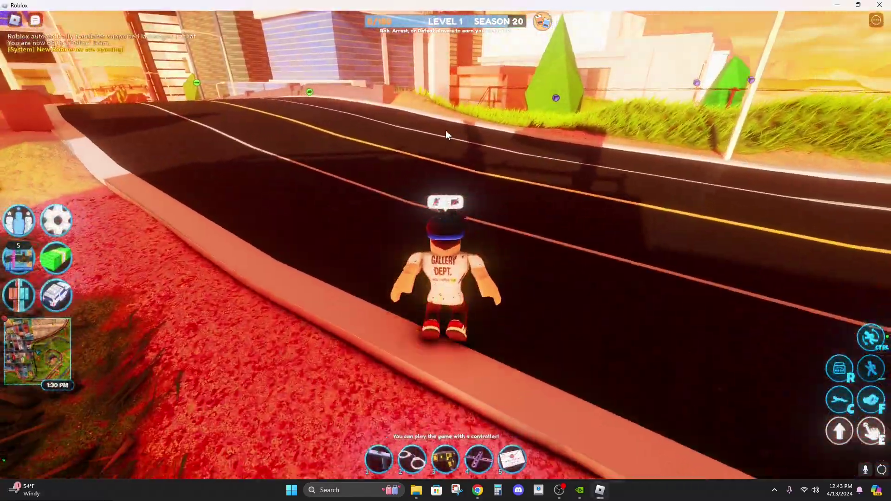
right_click(460, 121)
key(w)
right_click(460, 122)
key(s)
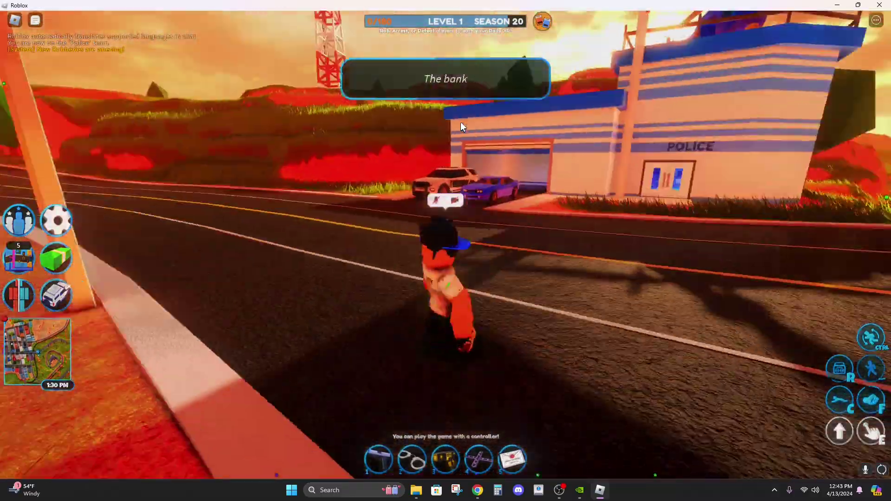
key(w)
right_click(460, 121)
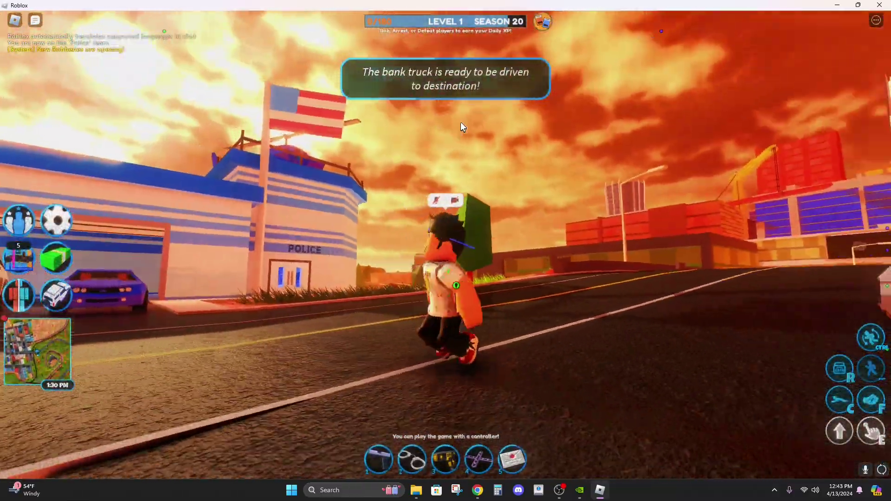
key(s)
key(d)
key(s)
key(w)
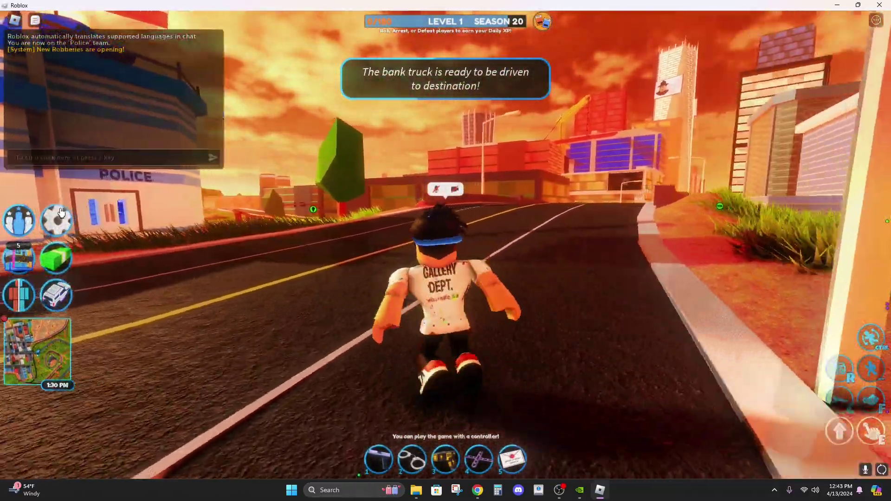
key(s)
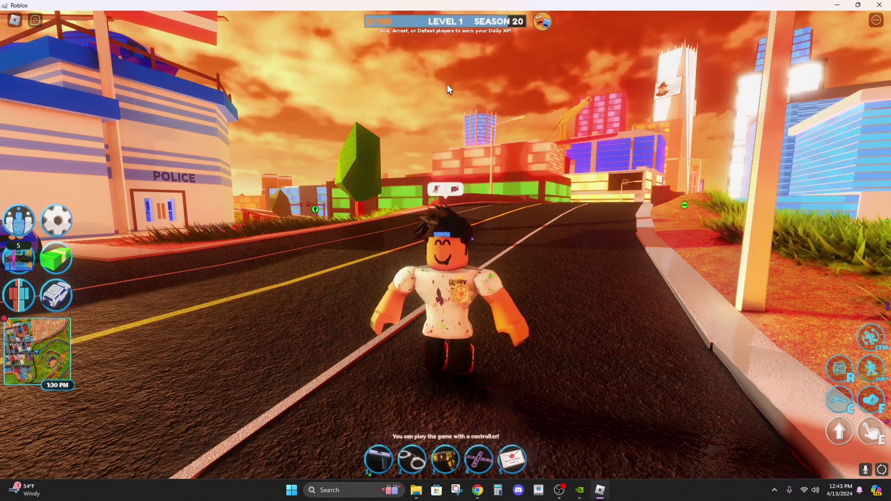
- Replace the Blooming-HDR Ultra filter in style 1 with !Bloxshade Shine and close the game filter overlay
key(alt+F3)
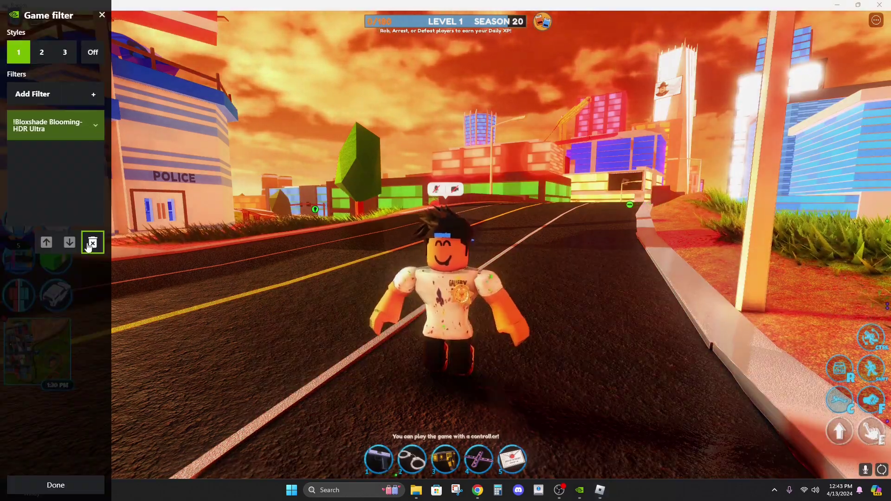
click(92, 243)
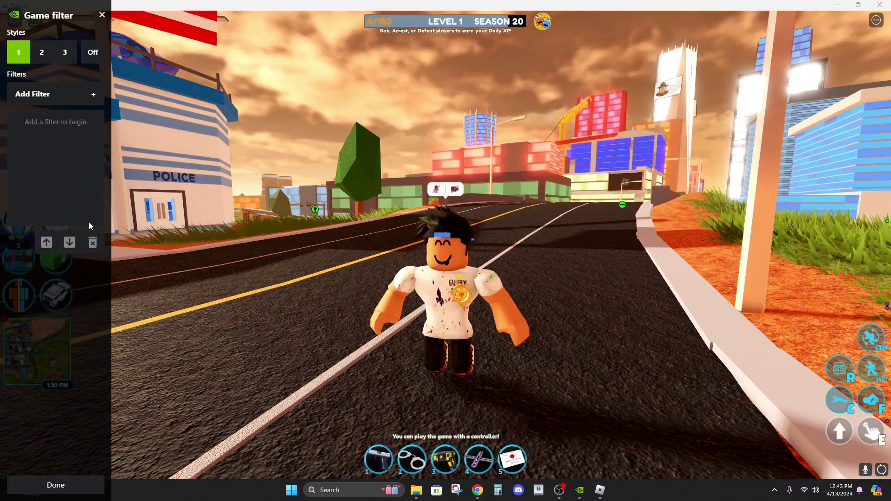
click(92, 93)
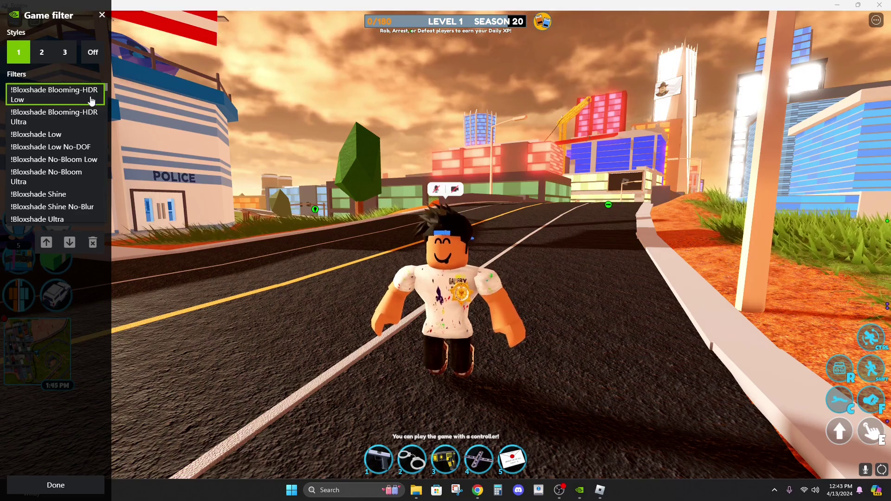
scroll(67, 158, down, 2)
click(66, 149)
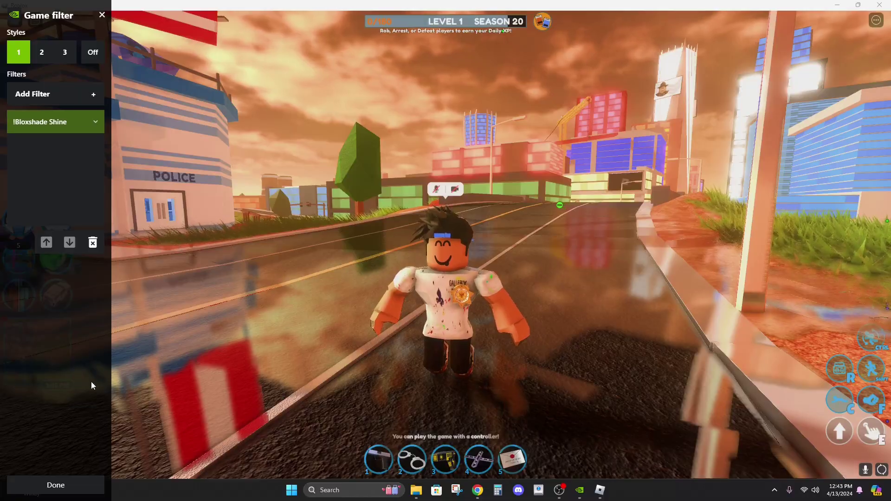
click(87, 484)
- Walk the character around the road to examine the Shine shader's reflections from different directions
key(w)
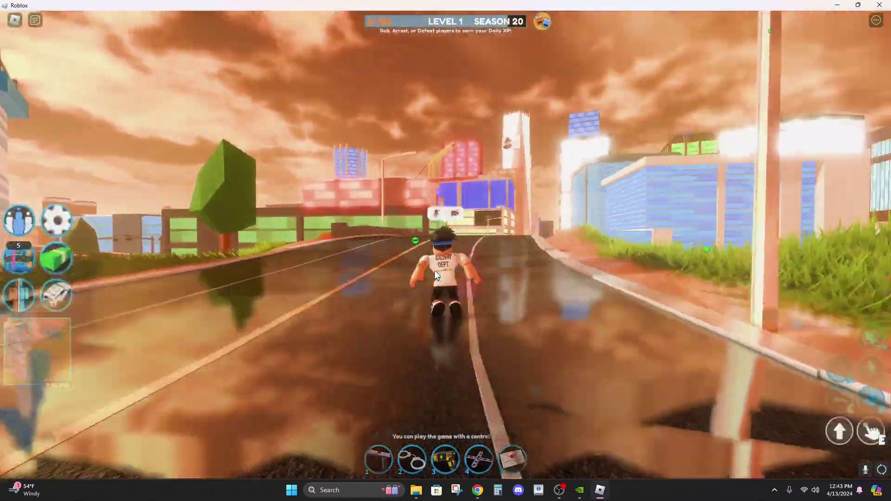
key(w)
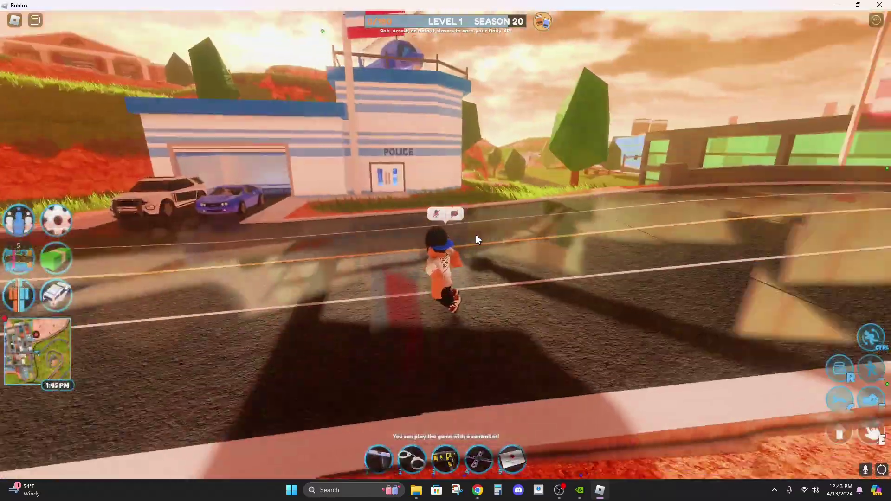
key(w)
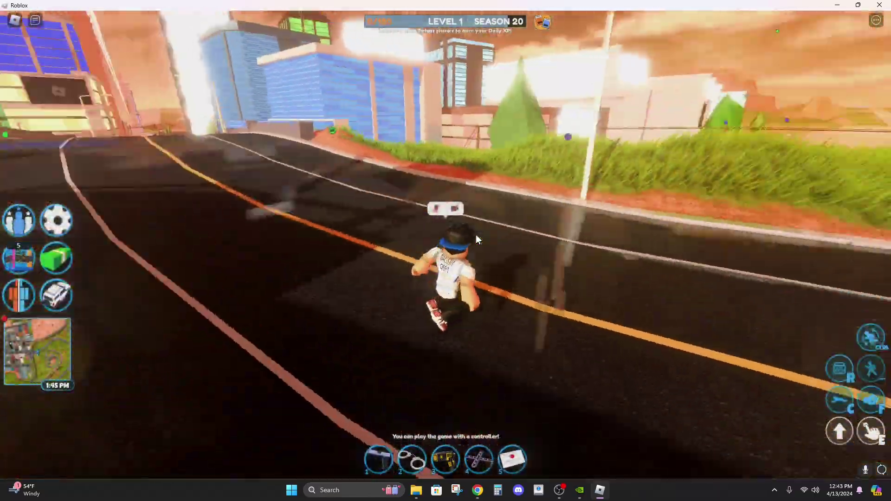
key(w)
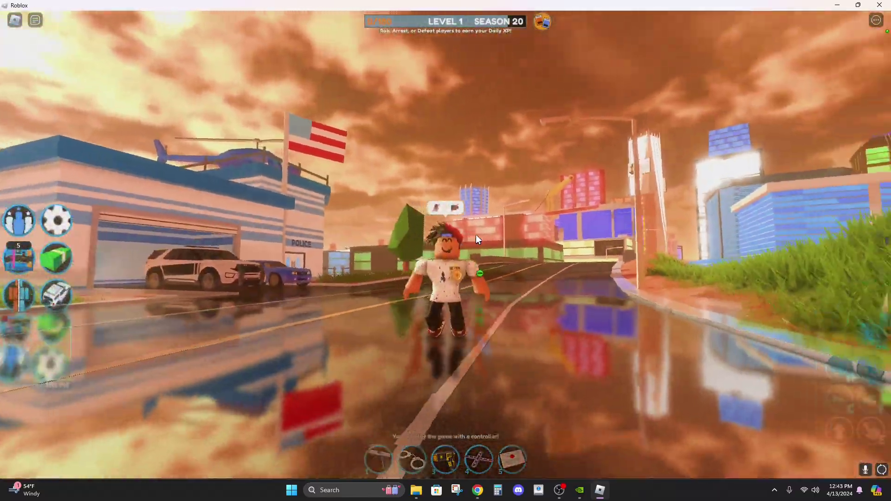
key(w)
key(a)
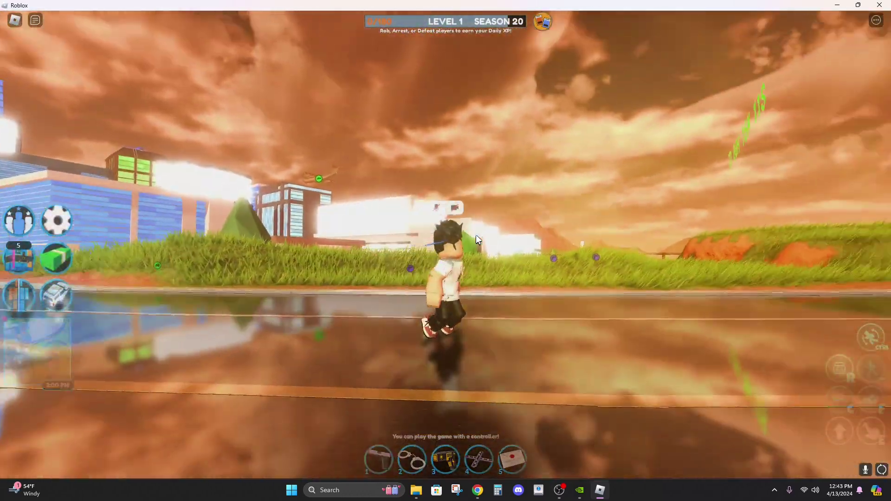
key(w)
key(s)
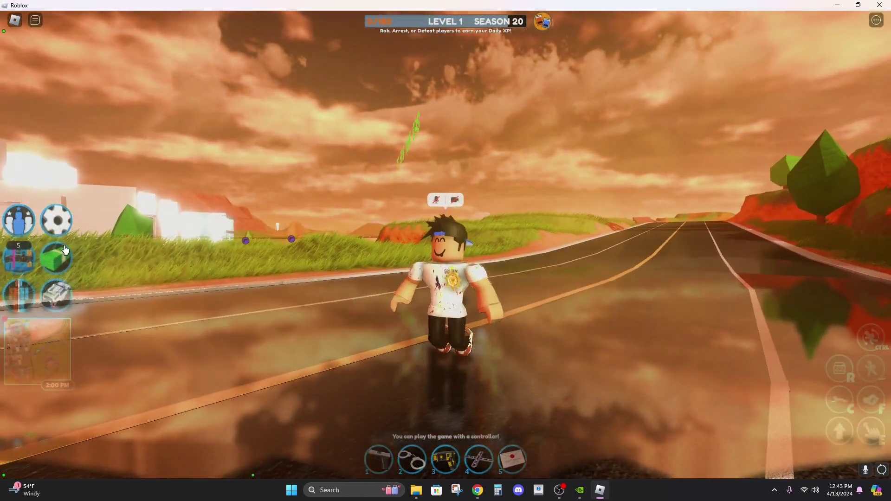
key(s)
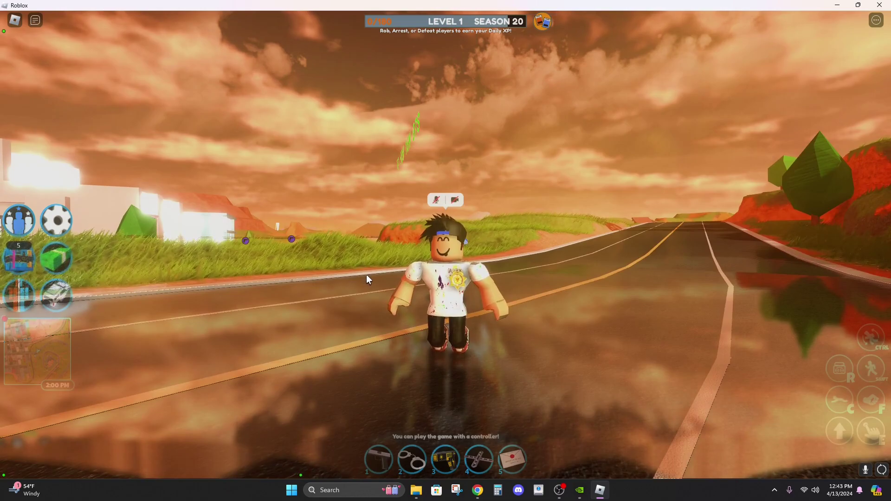
- Reopen the game filter overlay and replace the Shine filter in style 1 with !Bloxshade Ultra
key(alt+F3)
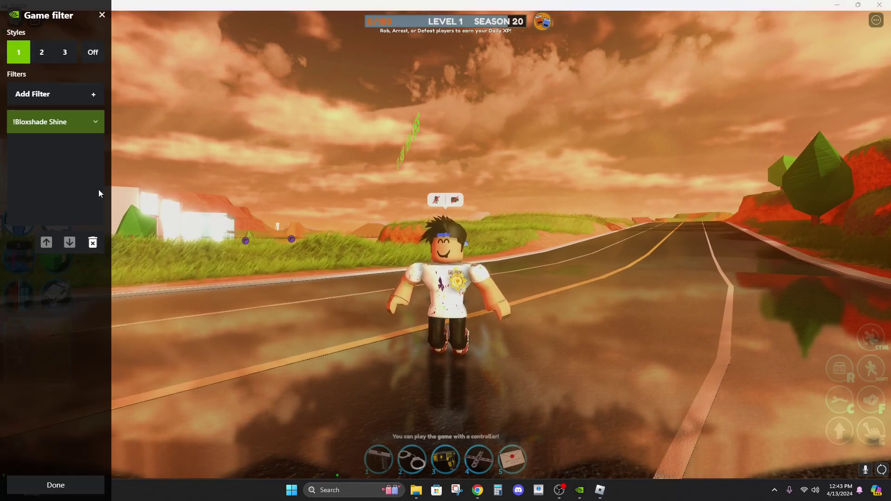
click(92, 243)
click(86, 95)
scroll(65, 148, down, 10)
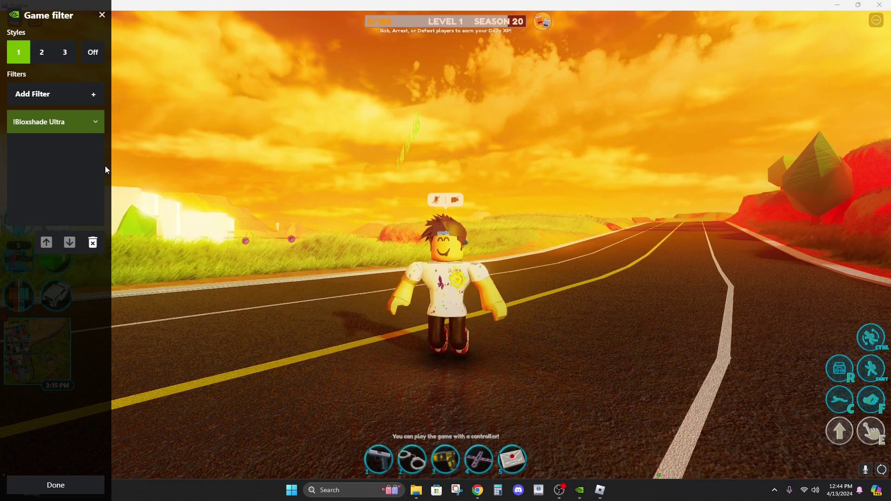
- Remove the !Bloxshade Ultra filter from style 1 and add it again
click(93, 246)
click(95, 93)
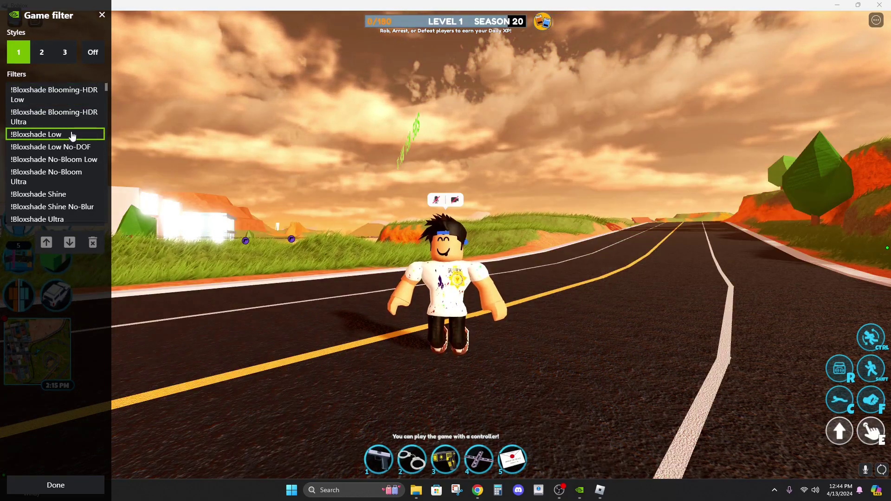
click(81, 218)
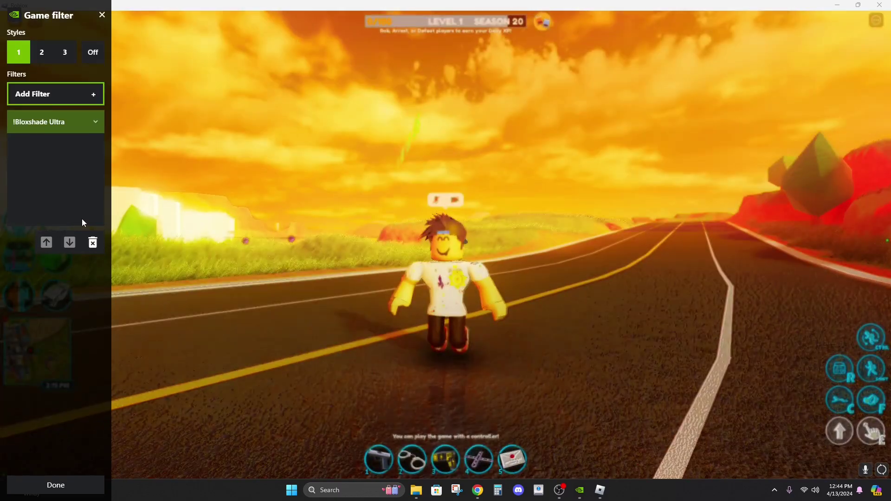